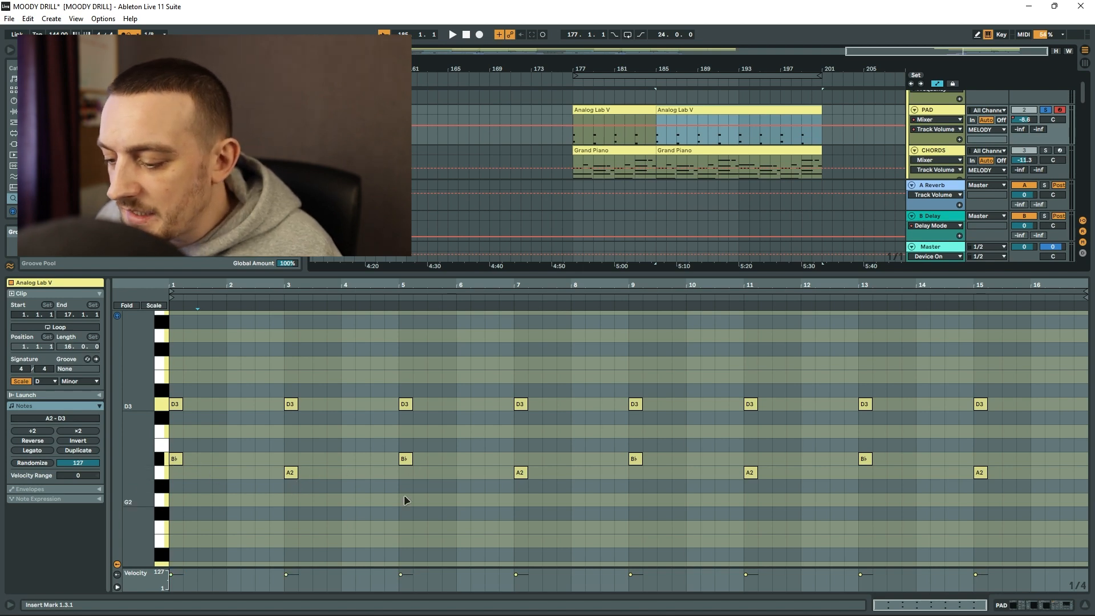
# Review the PAD clip's notes and inspect the low-cut and bell bands of the PAD track's Pro-Q 3.
pyautogui.click(224, 431)
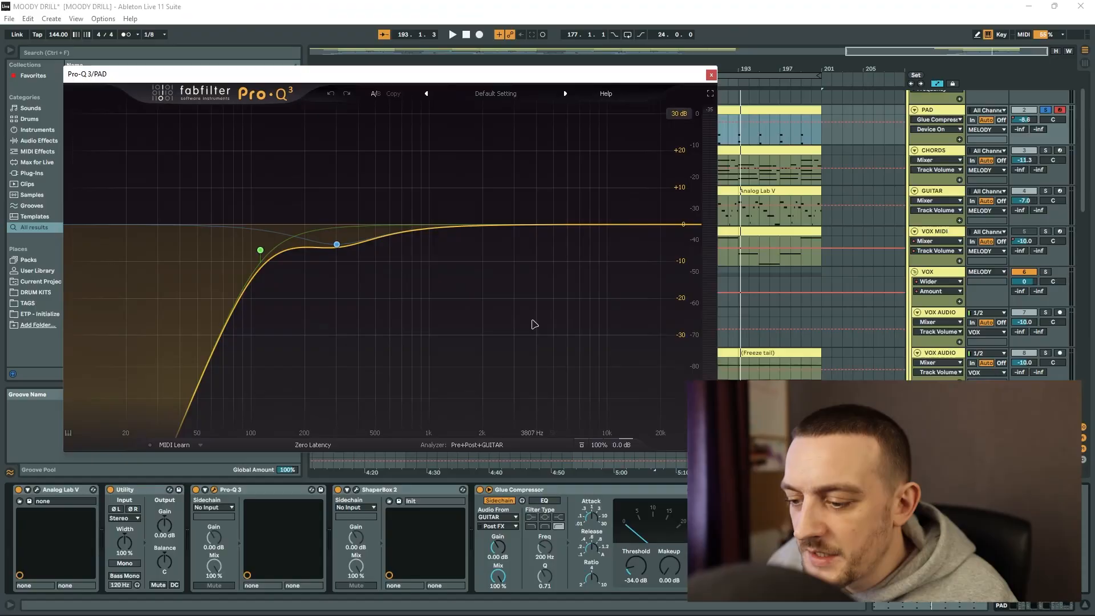
pyautogui.moveTo(261, 260)
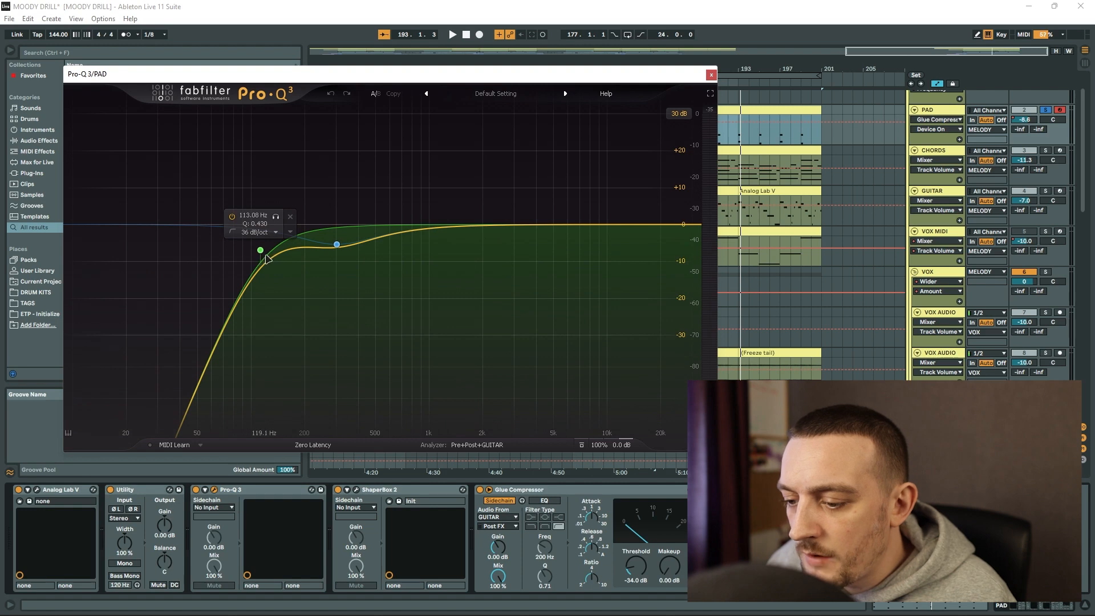
pyautogui.moveTo(336, 248)
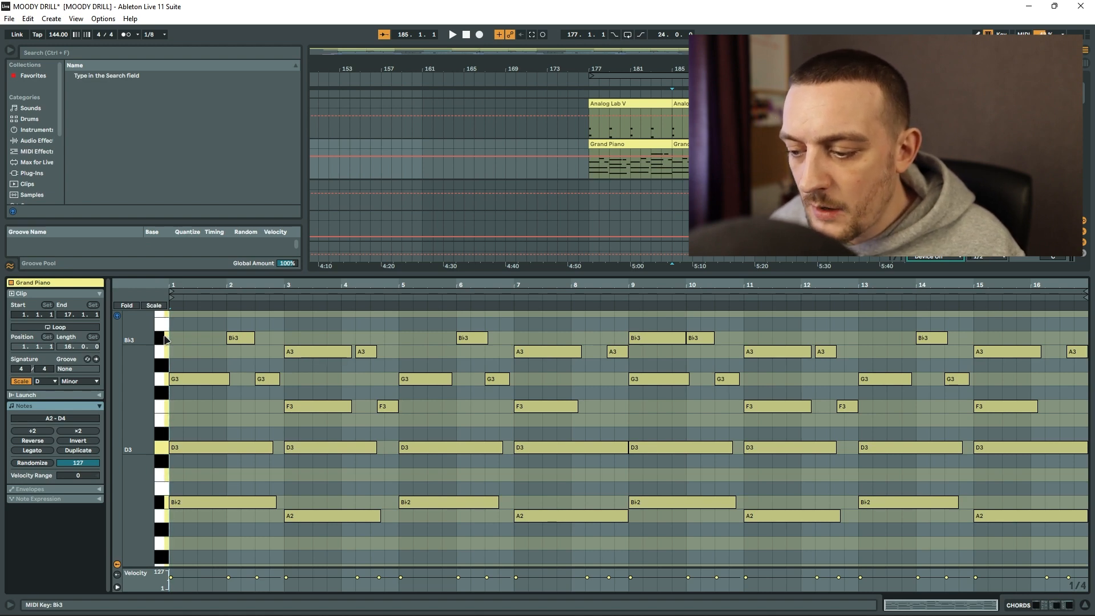
# Transpose all D3 notes of the Grand Piano chord clip up one octave, and undo the transposition.
pyautogui.scroll(3, 183, 455)
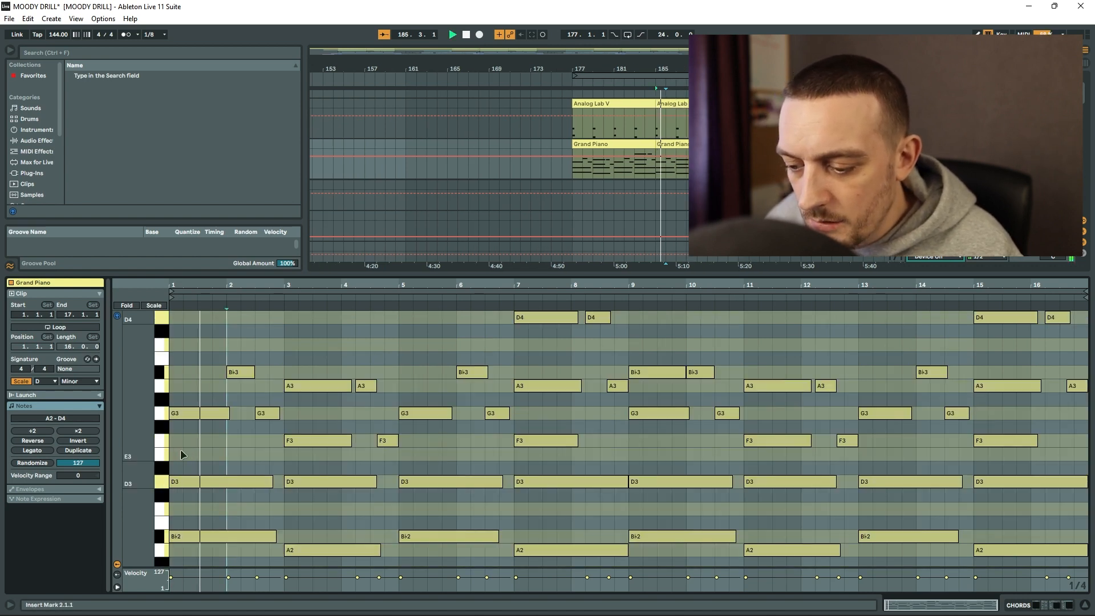
pyautogui.click(159, 485)
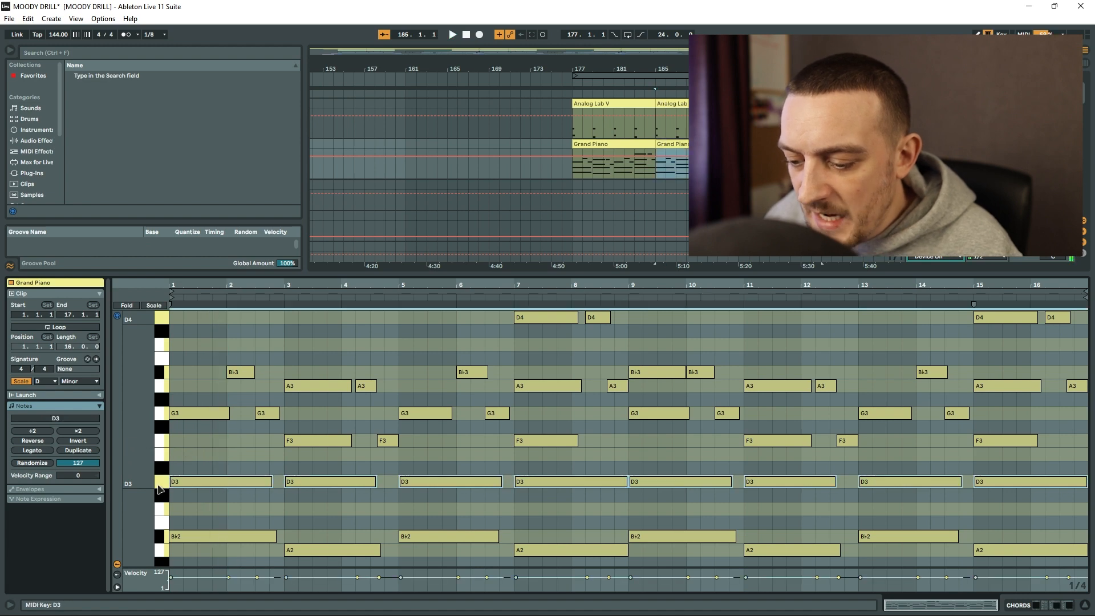
pyautogui.hotkey('shift', 'Up')
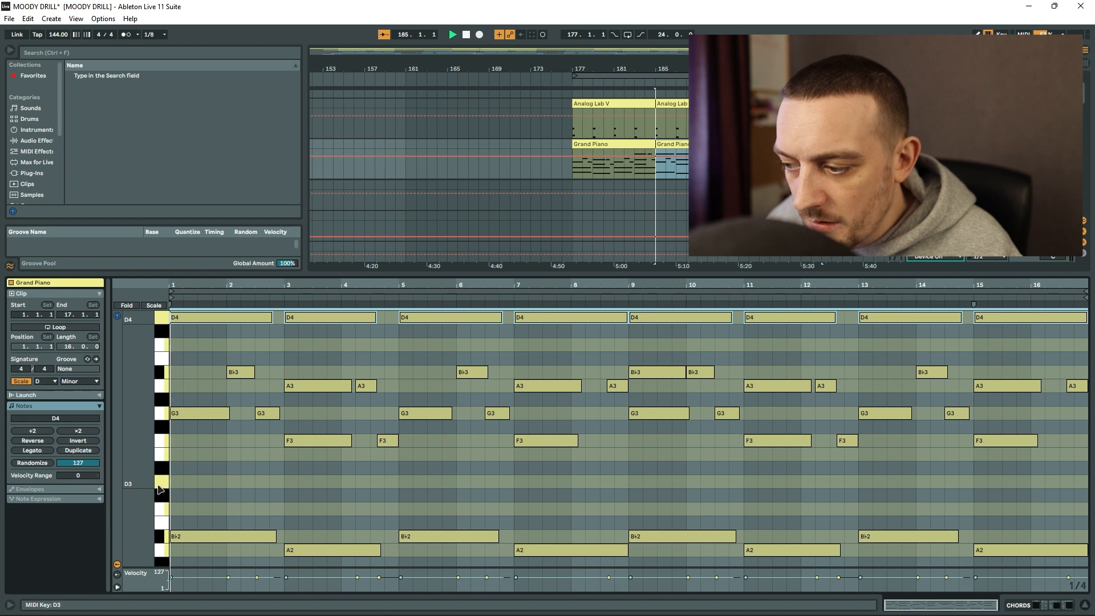
pyautogui.hotkey('ctrl', 'z')
# Play the Grand Piano chord clip from its first bar to hear the original voicing.
pyautogui.press('space')
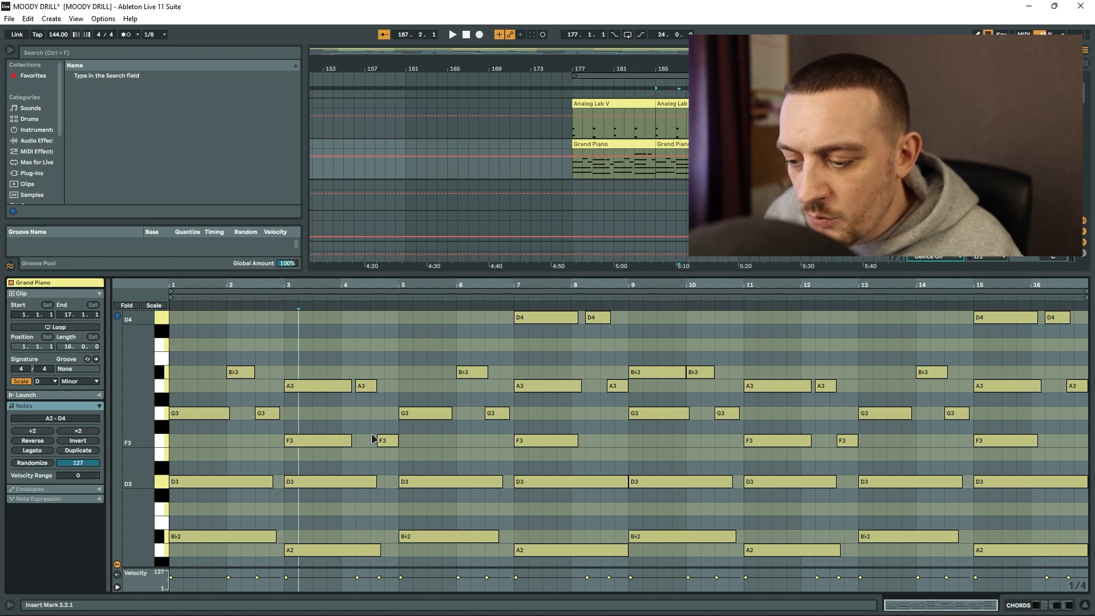
pyautogui.click(172, 385)
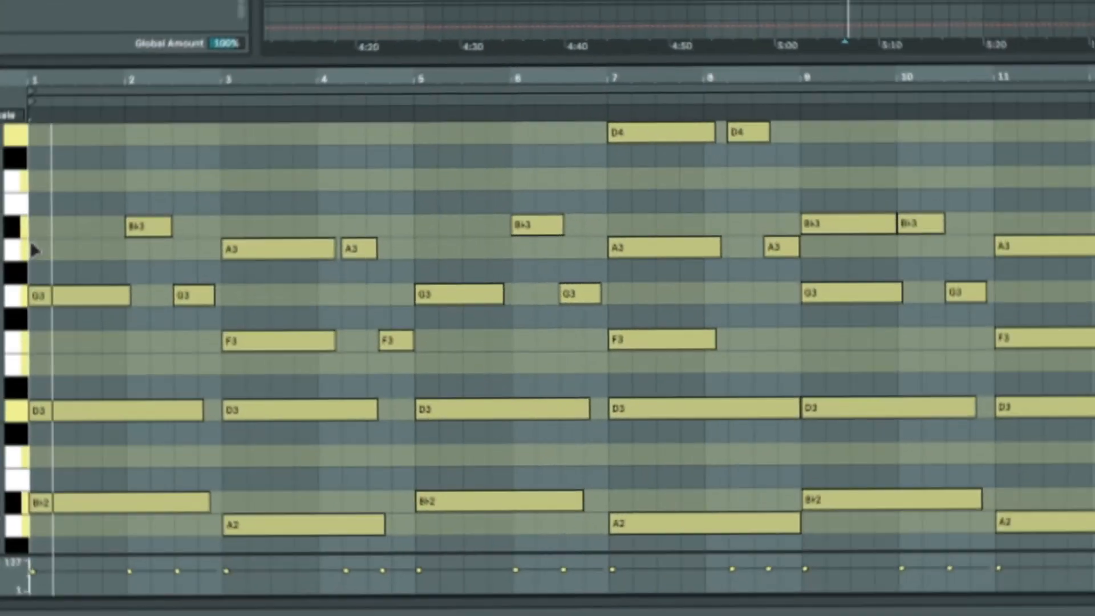
pyautogui.press('space')
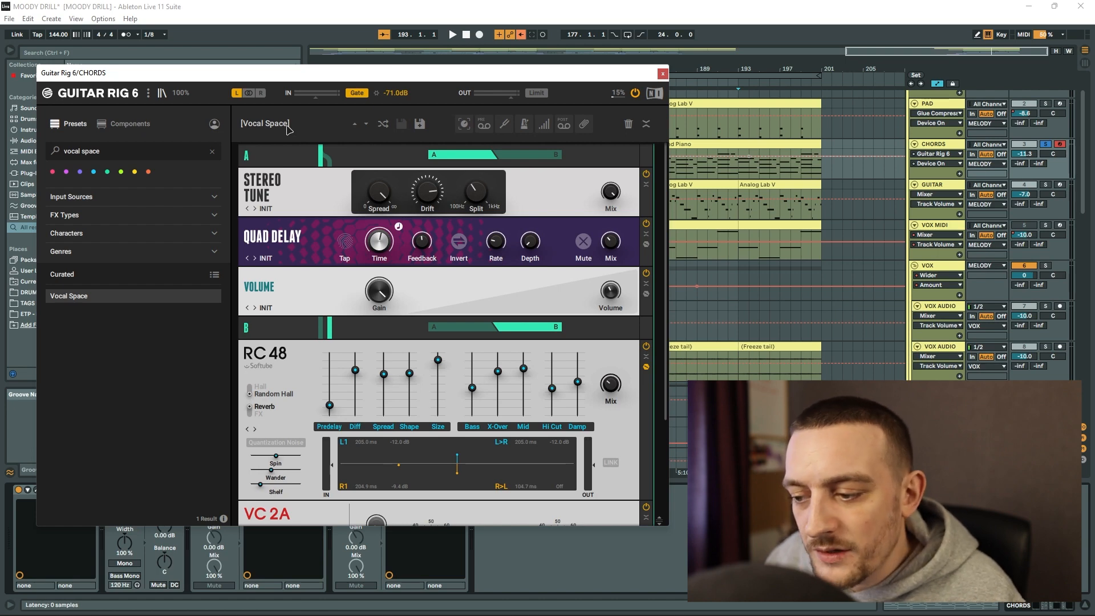
# Check the Characters filter options for the Vocal Space preset in Guitar Rig 6, and play the CHORDS clip.
pyautogui.click(83, 234)
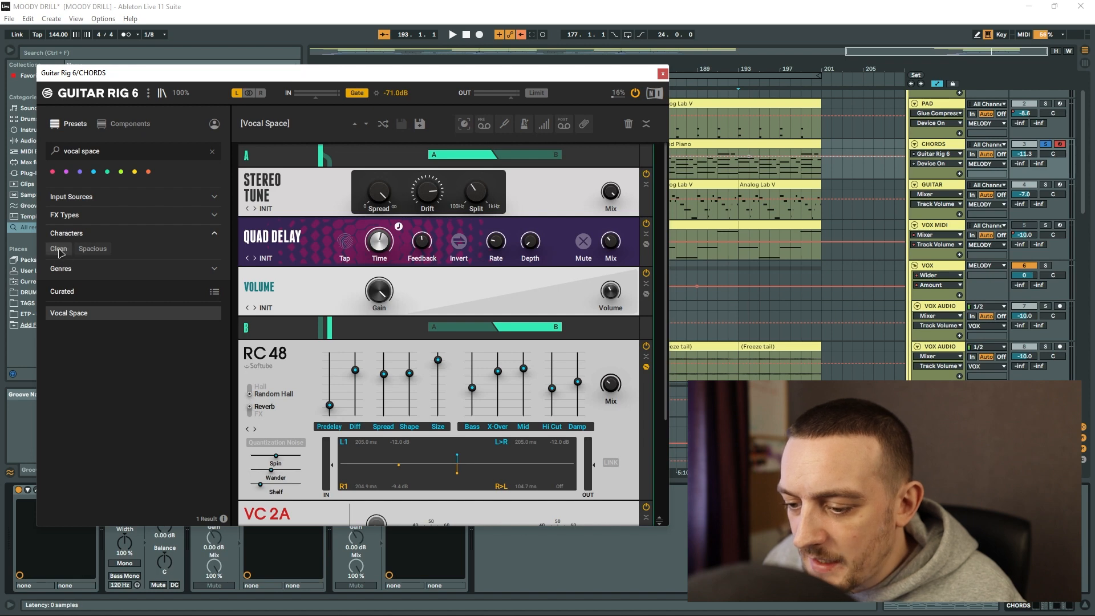
pyautogui.click(70, 233)
pyautogui.click(72, 253)
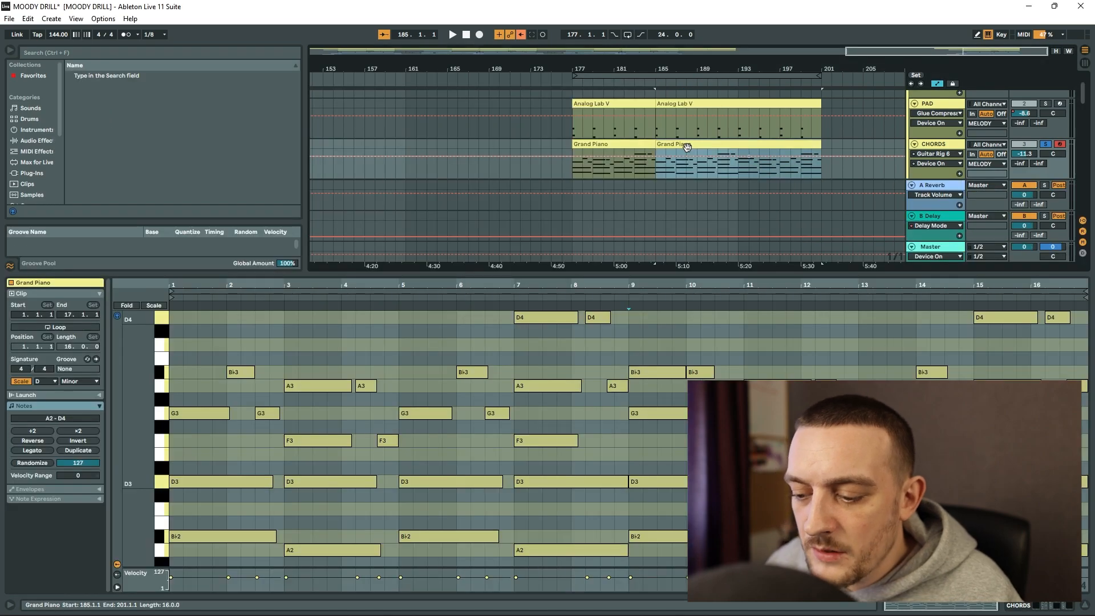
pyautogui.press('space')
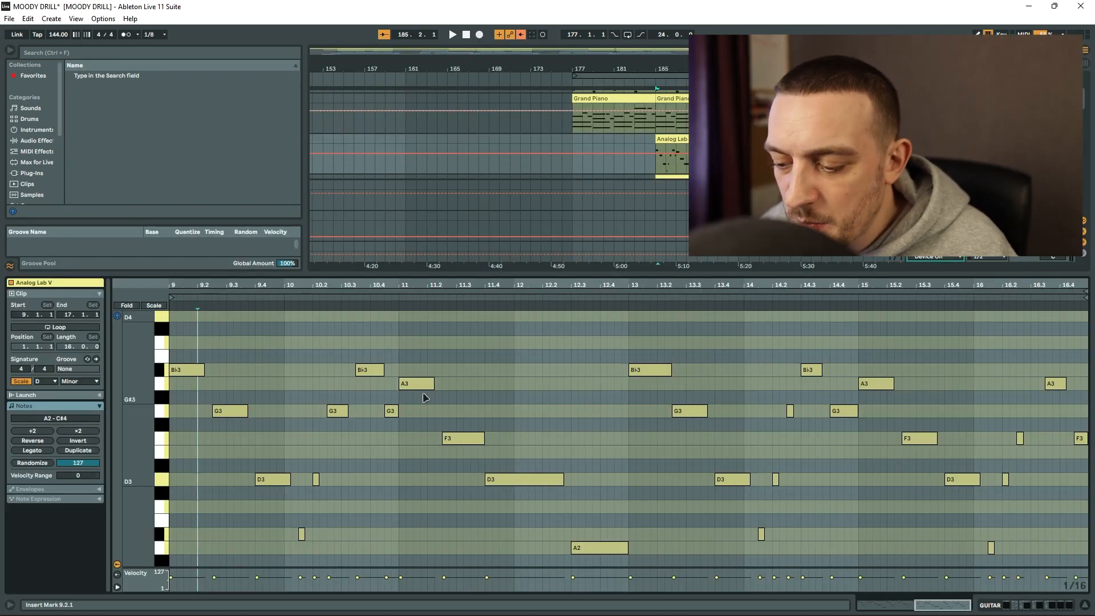
# Review the GUITAR track's notes, Pro-Q 3 low cut and Chorus JUN-6 mix, and play its Analog Lab V clip.
pyautogui.click(173, 442)
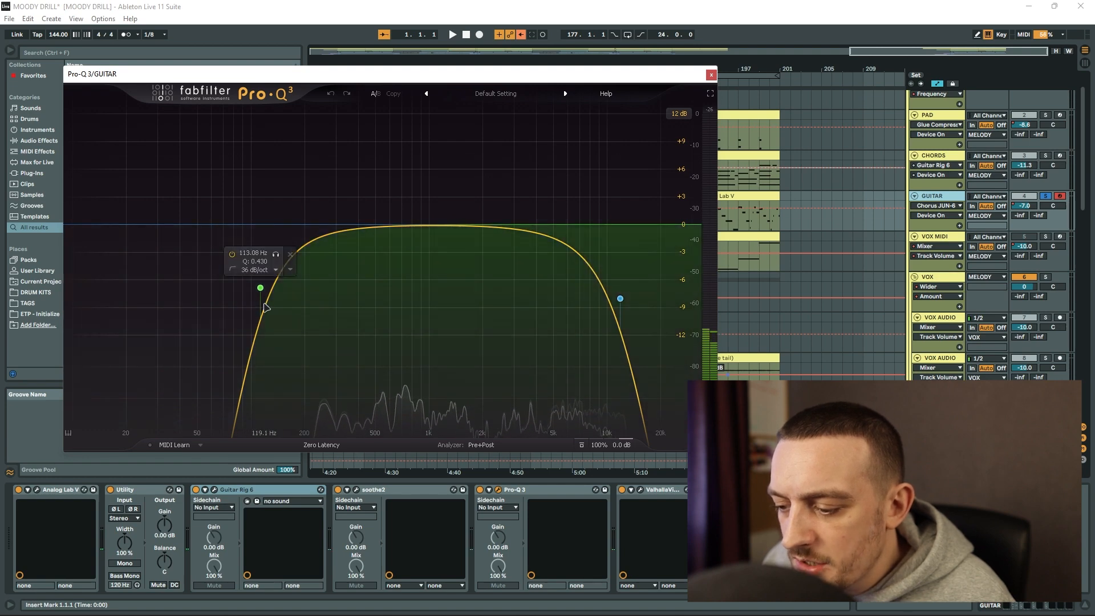
pyautogui.click(640, 490)
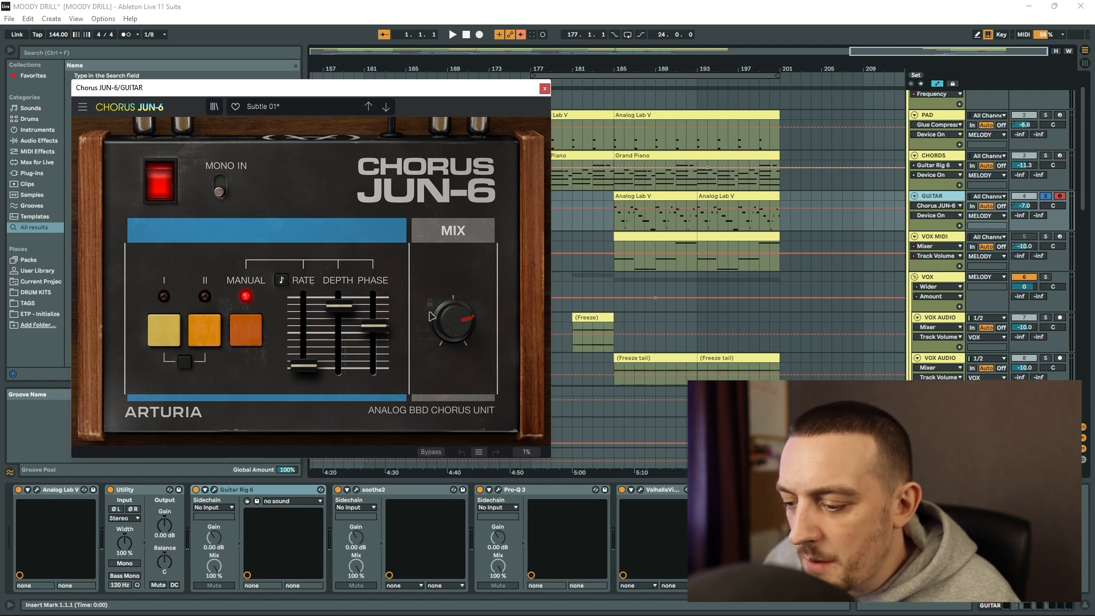
pyautogui.moveTo(461, 327)
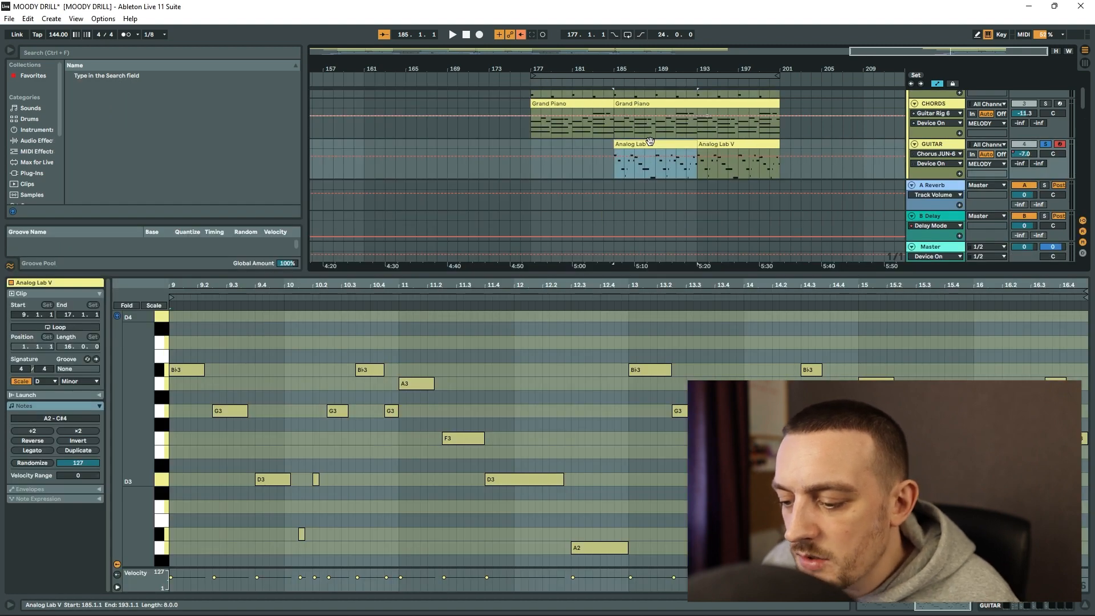
pyautogui.press('space')
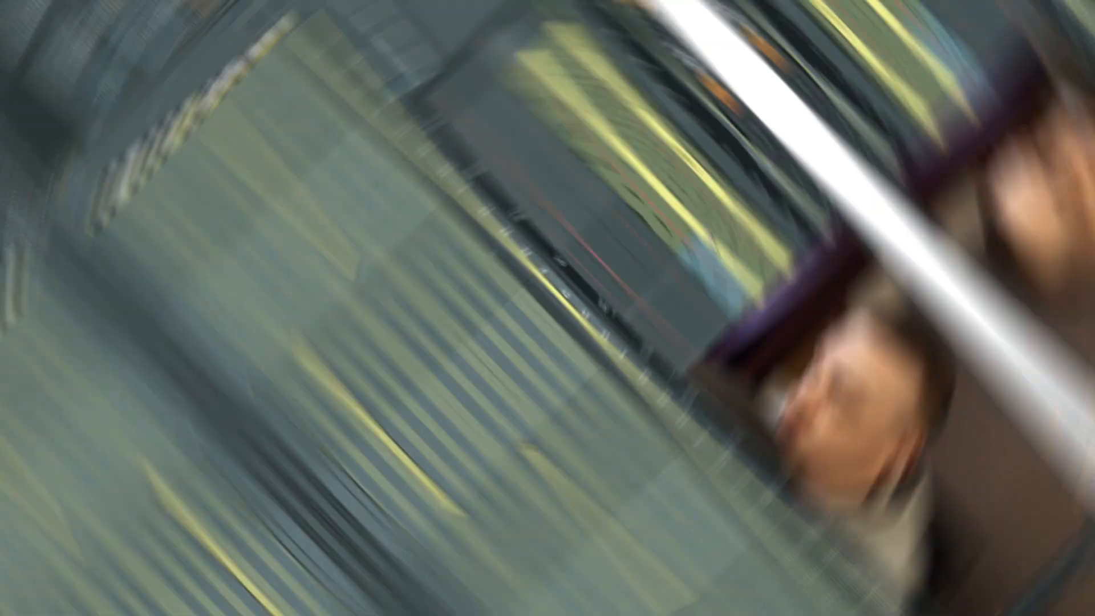
# Inspect the Pro-Q 3 bell band on VOX MIDI and open the Wider effect on the VOX group.
pyautogui.press('space')
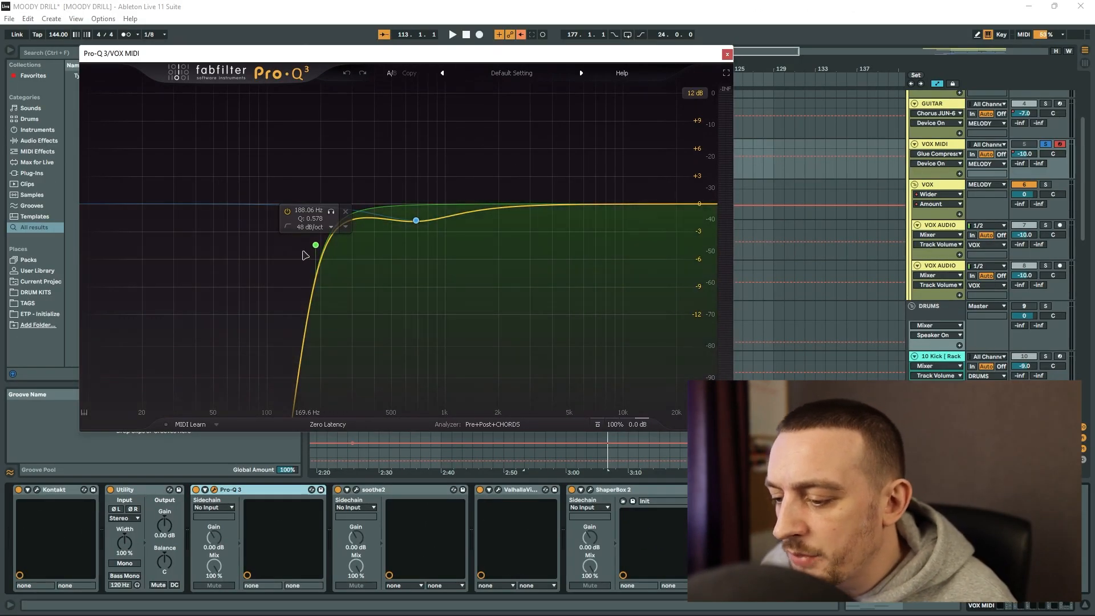
pyautogui.click(424, 220)
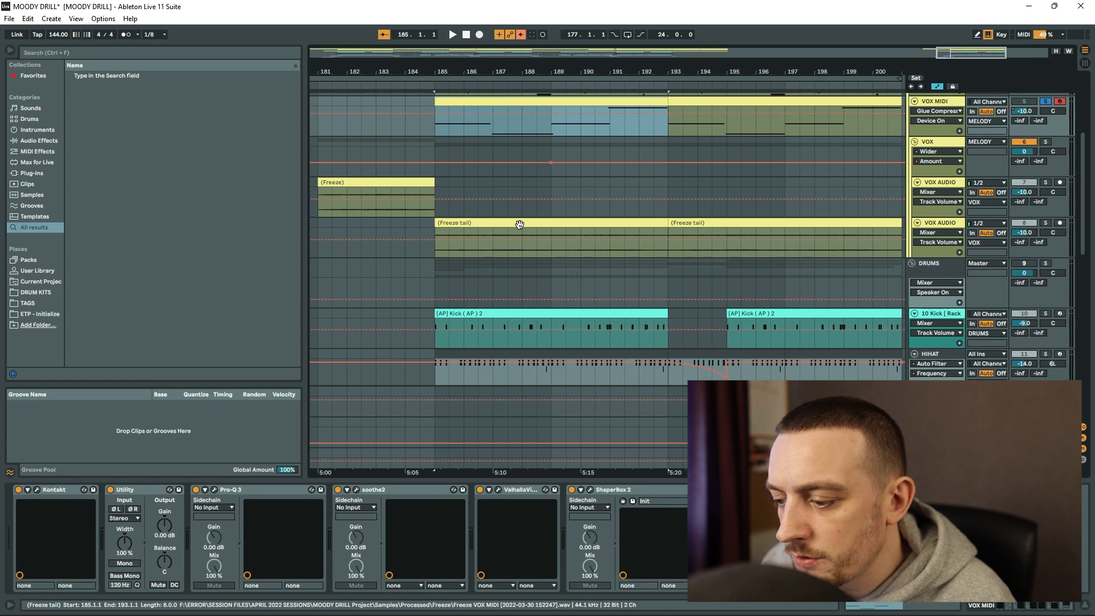
pyautogui.click(522, 166)
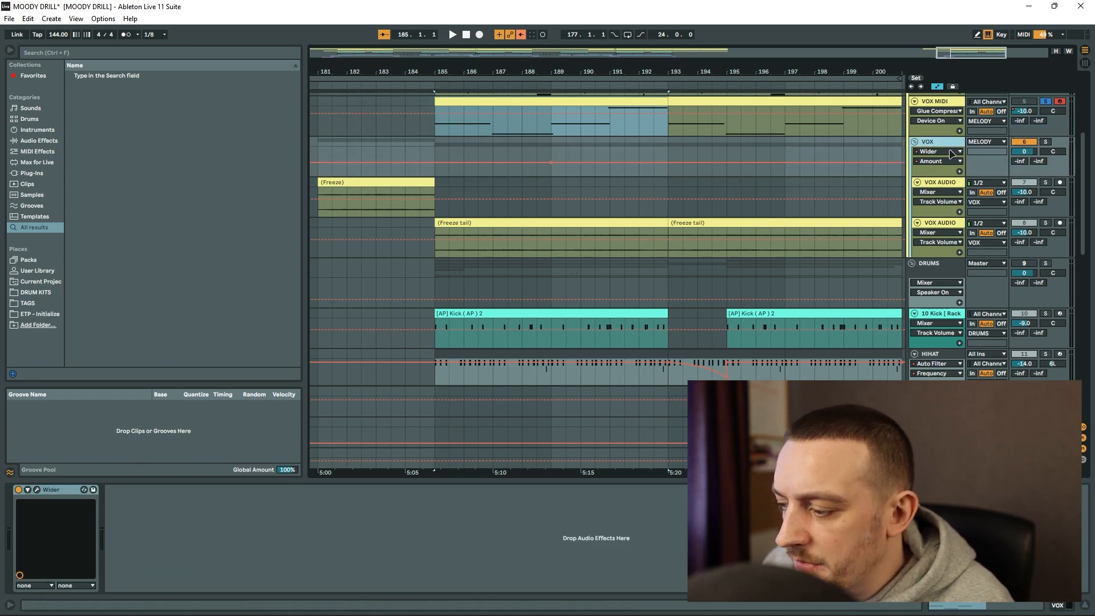
pyautogui.click(36, 489)
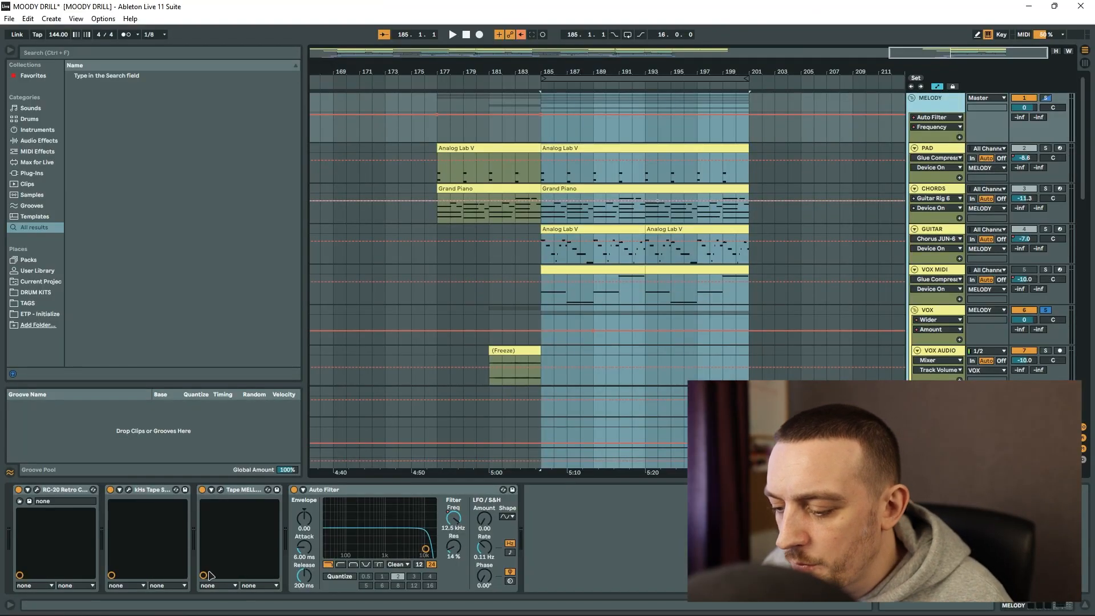
# Inspect the MELODY group's effects chain: RC-20 Retro Color, kHs Tape Stop, Tape MELLO-FI and Auto Filter.
pyautogui.click(37, 489)
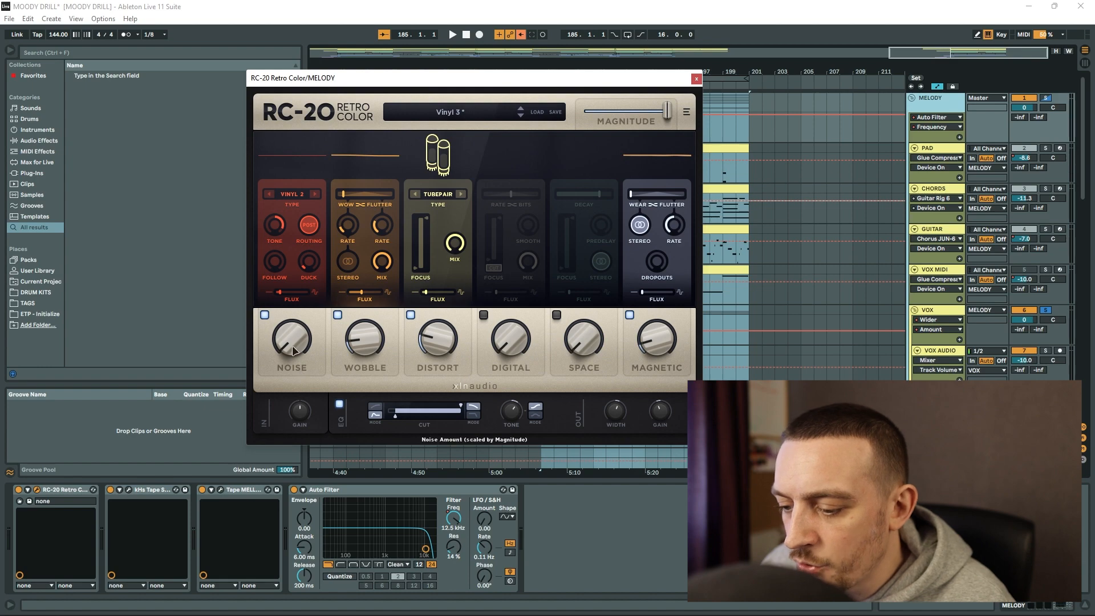
pyautogui.click(128, 489)
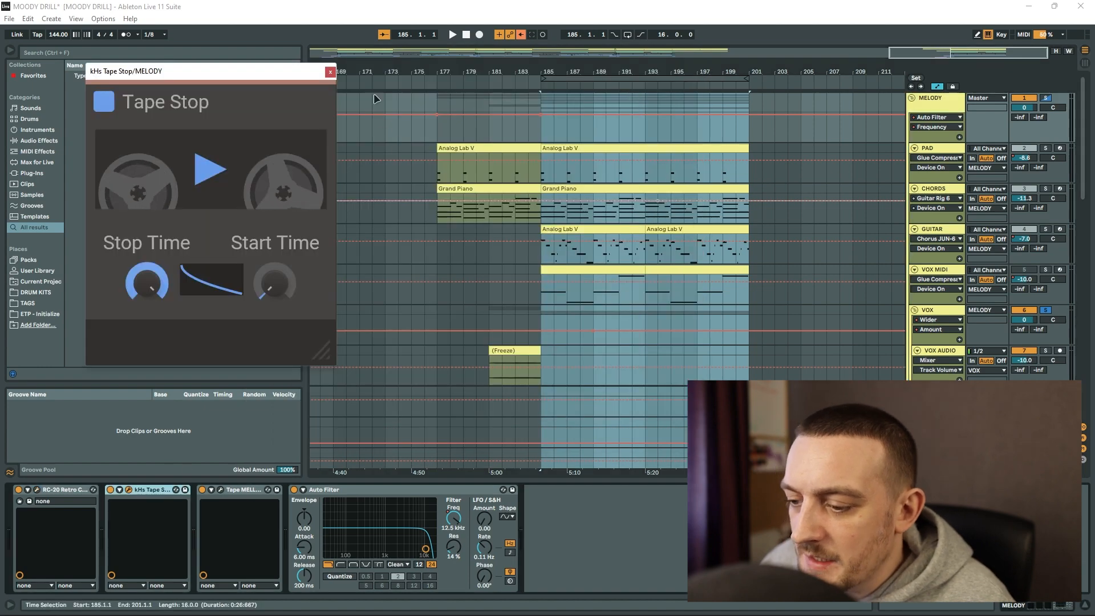
pyautogui.click(330, 77)
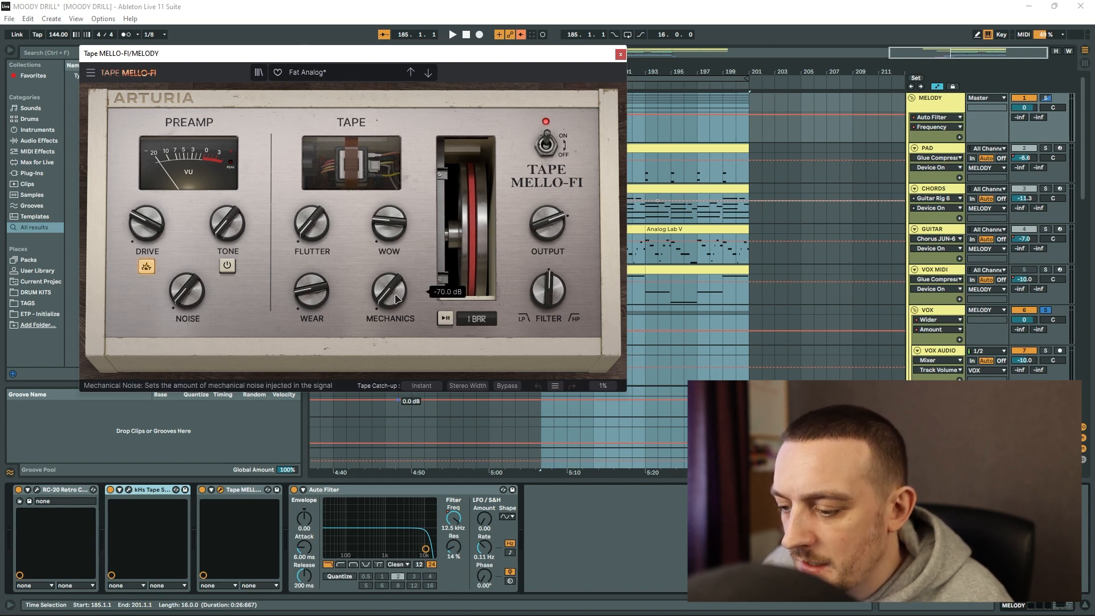
pyautogui.click(431, 577)
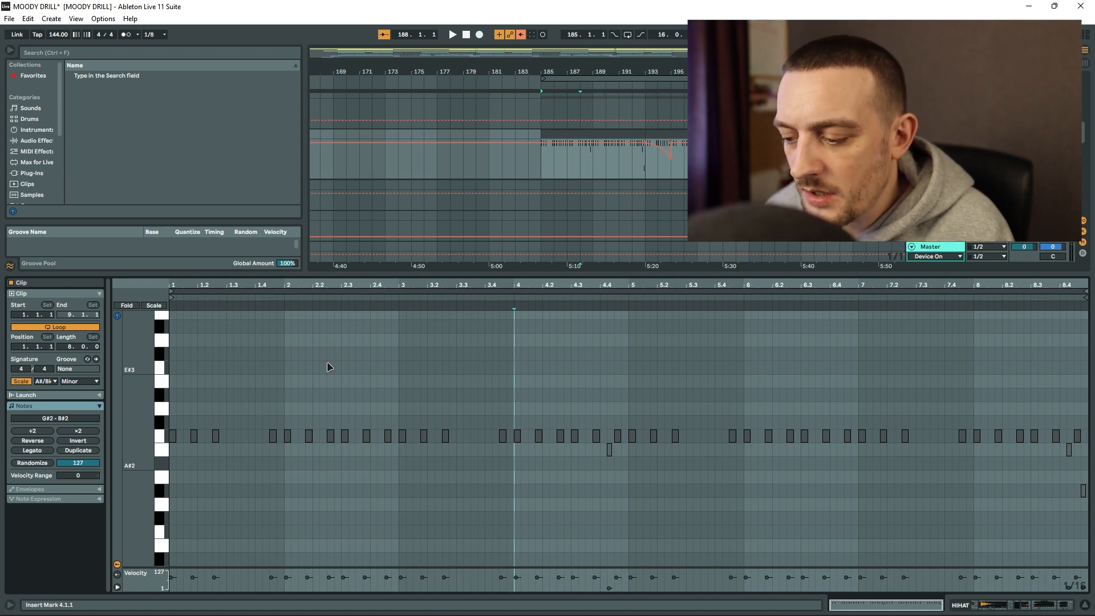
# Play the HIHAT pattern and examine the Auto Filter in the track's effects chain.
pyautogui.click(174, 491)
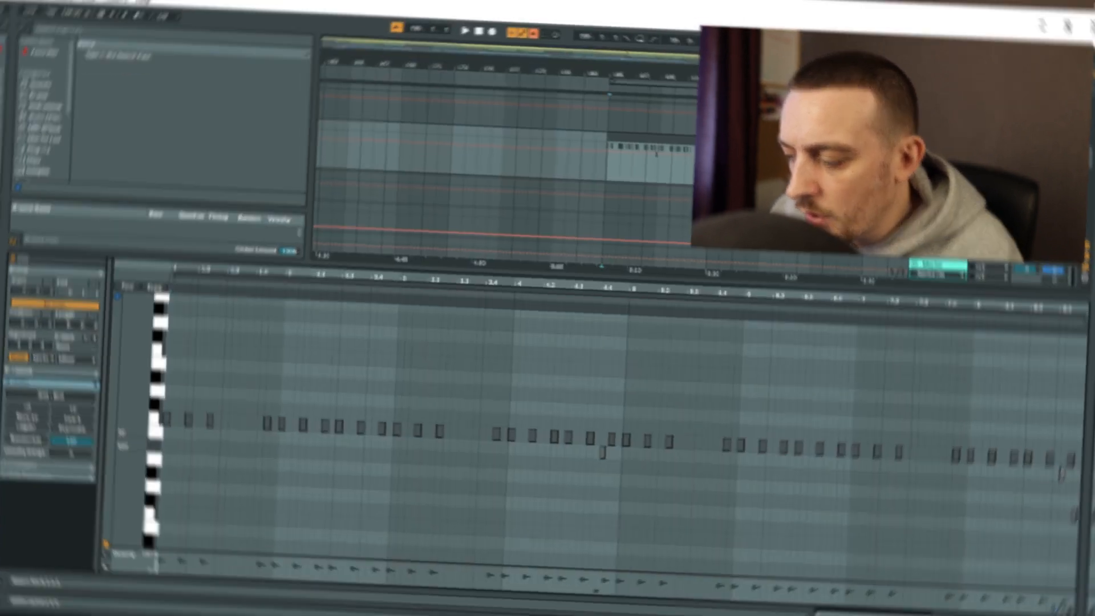
pyautogui.press('space')
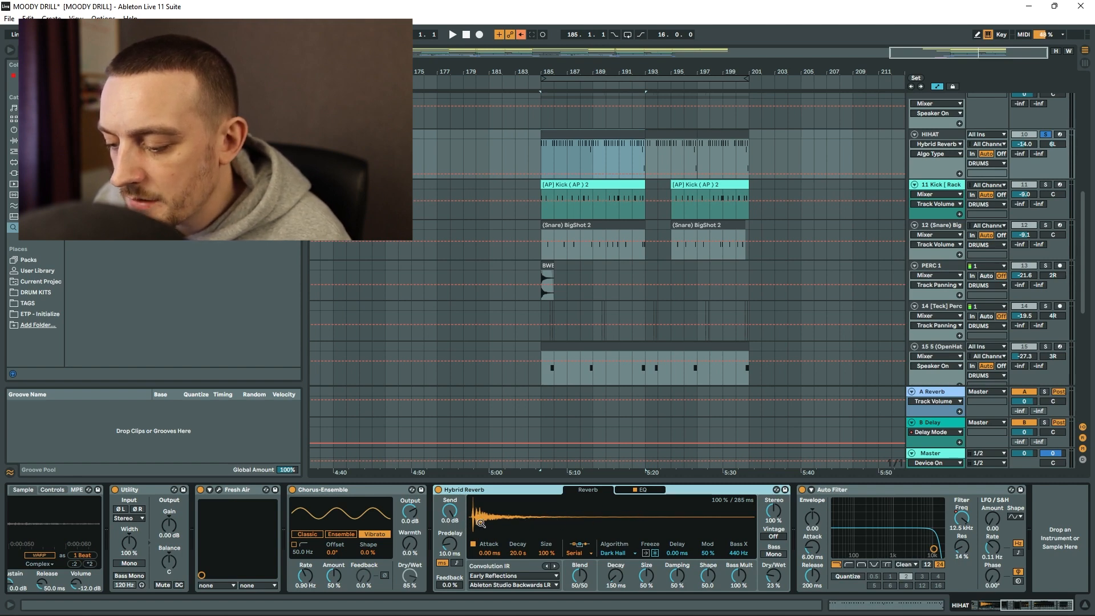
pyautogui.click(846, 492)
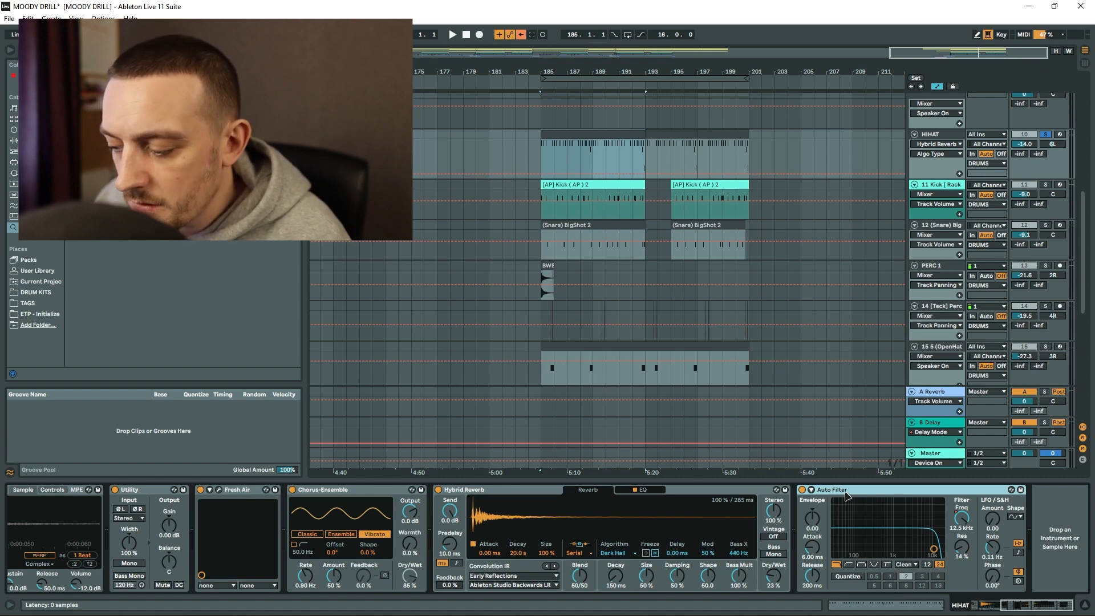
pyautogui.click(564, 133)
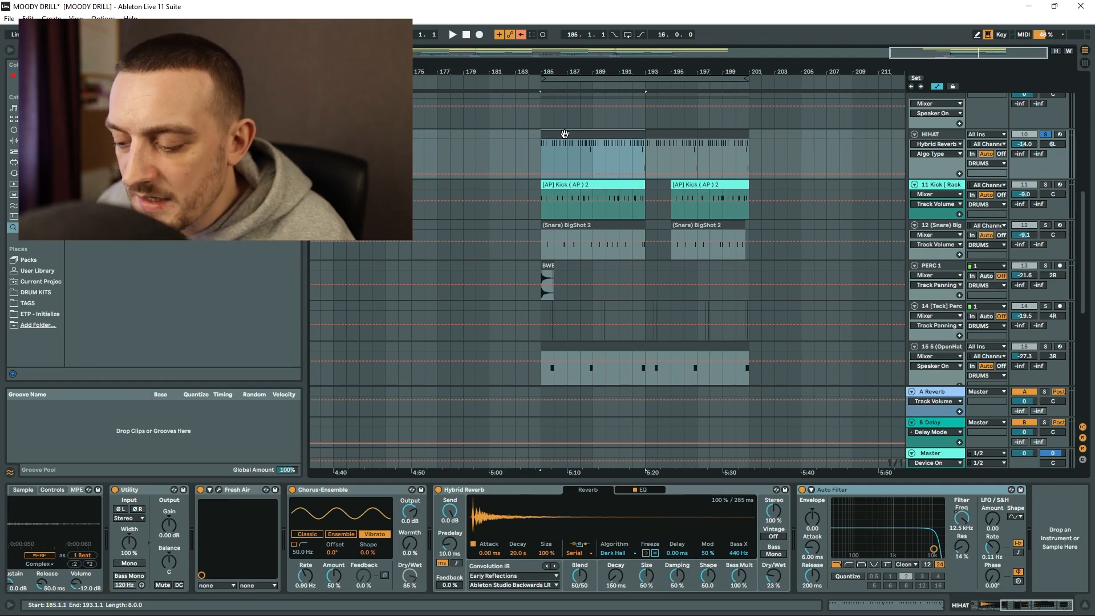
pyautogui.press('space')
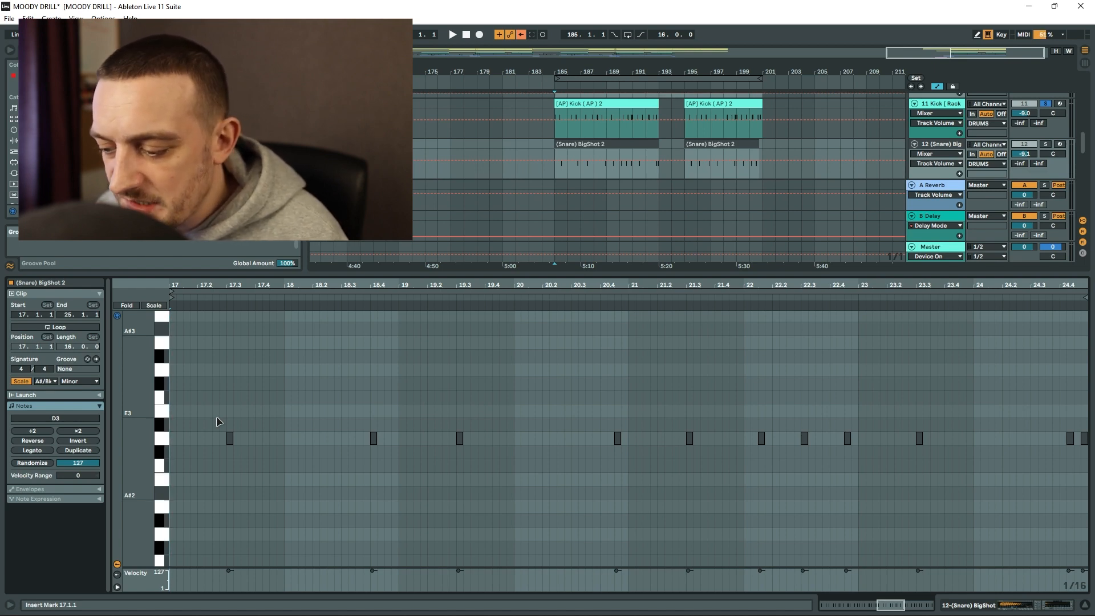
# Review the snare and PERC 1 tracks, and play the OpenHat pattern.
pyautogui.hotkey('shift', 'Tab')
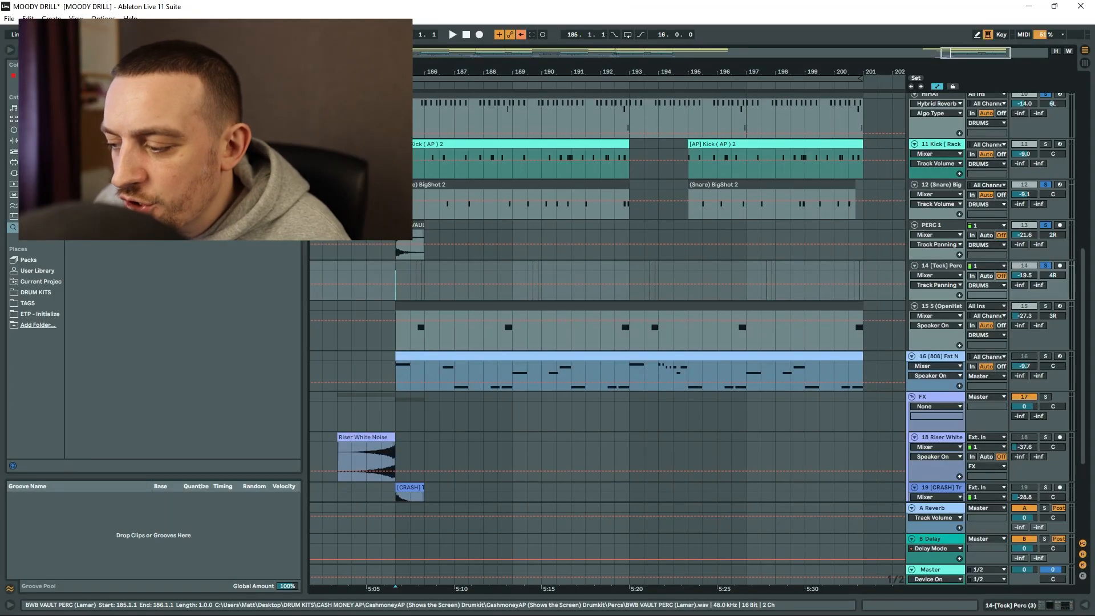
pyautogui.click(425, 242)
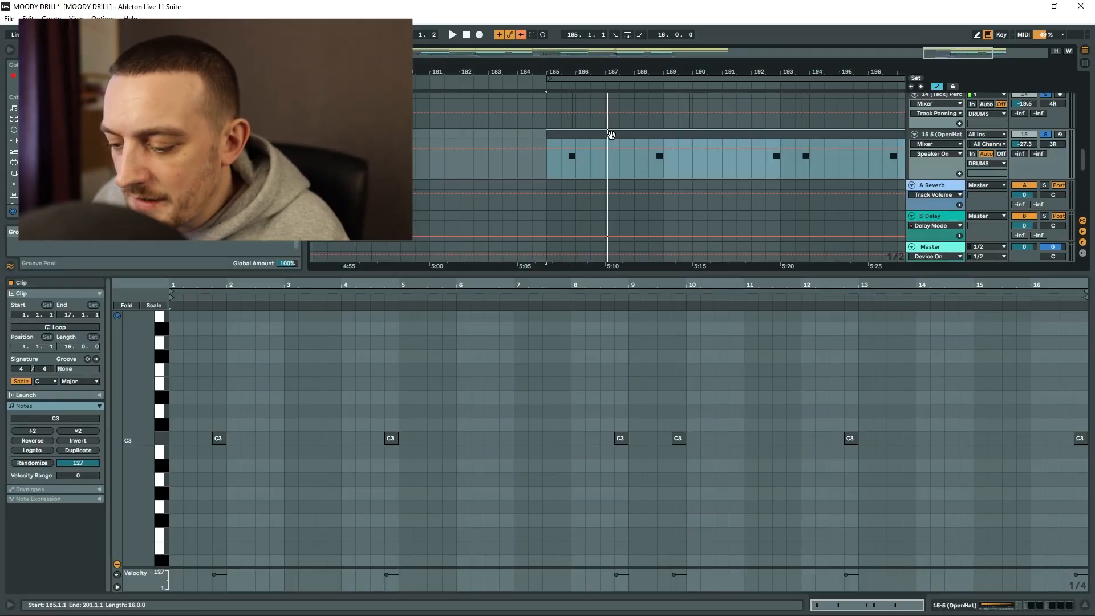
pyautogui.press('space')
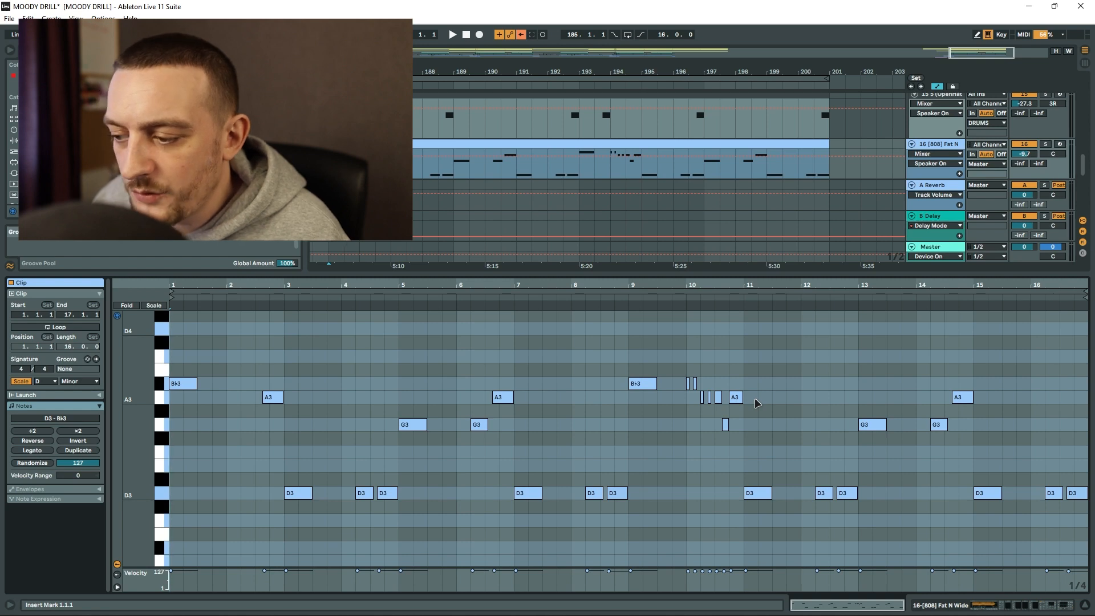
# Review the 808 Fat N Wide notes and examine the high-cut and bell bands of the track's Pro-Q 3.
pyautogui.click(179, 388)
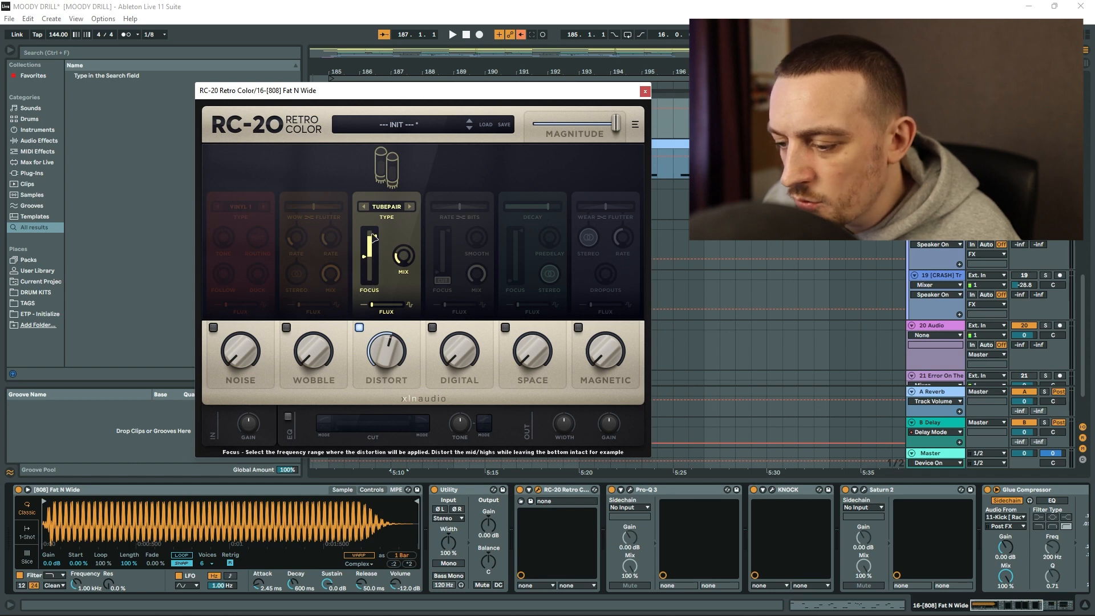
pyautogui.click(629, 489)
pyautogui.moveTo(506, 274)
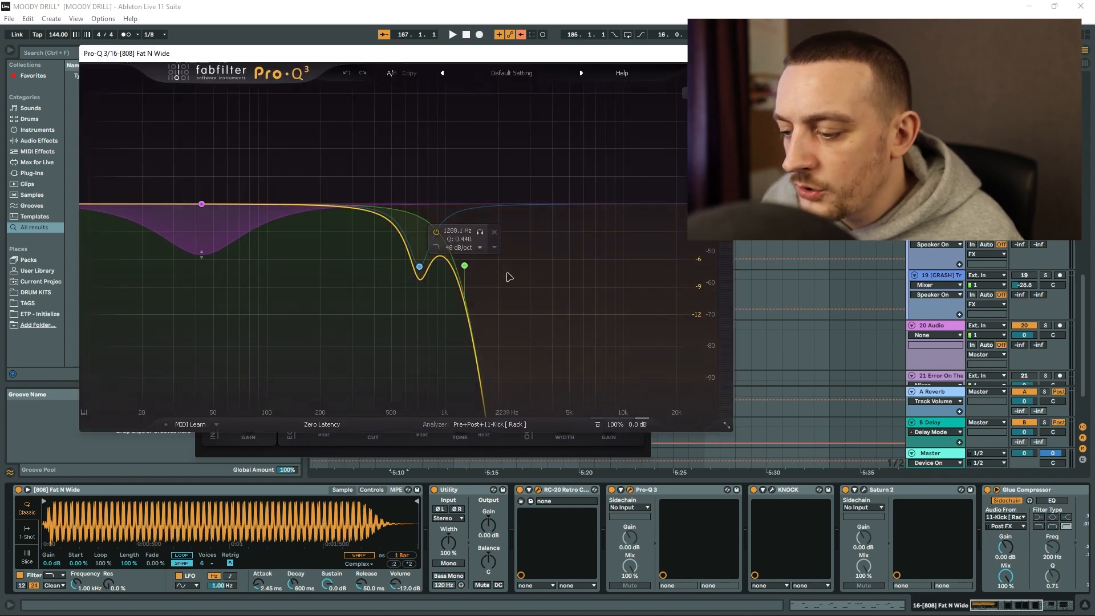
pyautogui.moveTo(435, 270)
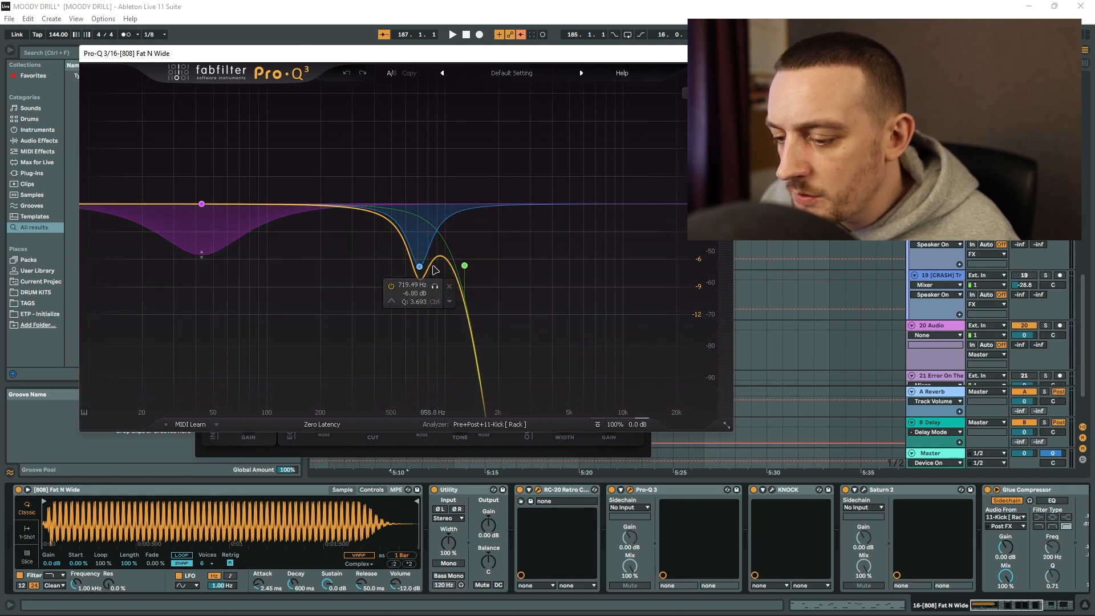
# Examine the low dynamic band in the 808's Pro-Q 3 and the bands of the Kick track's Pro-Q 3.
pyautogui.moveTo(200, 237)
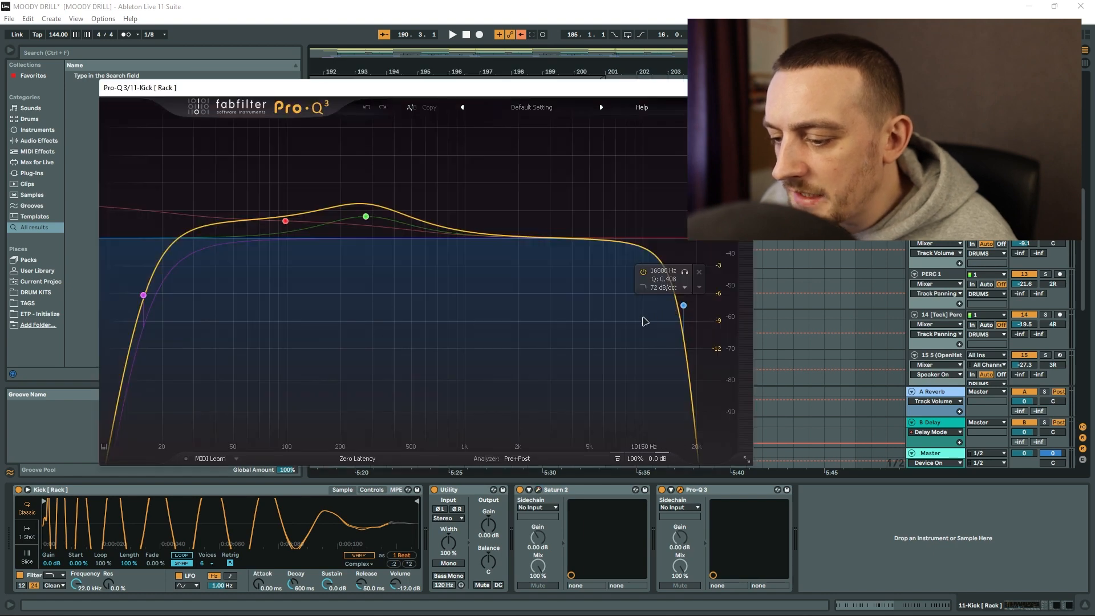
pyautogui.moveTo(251, 255)
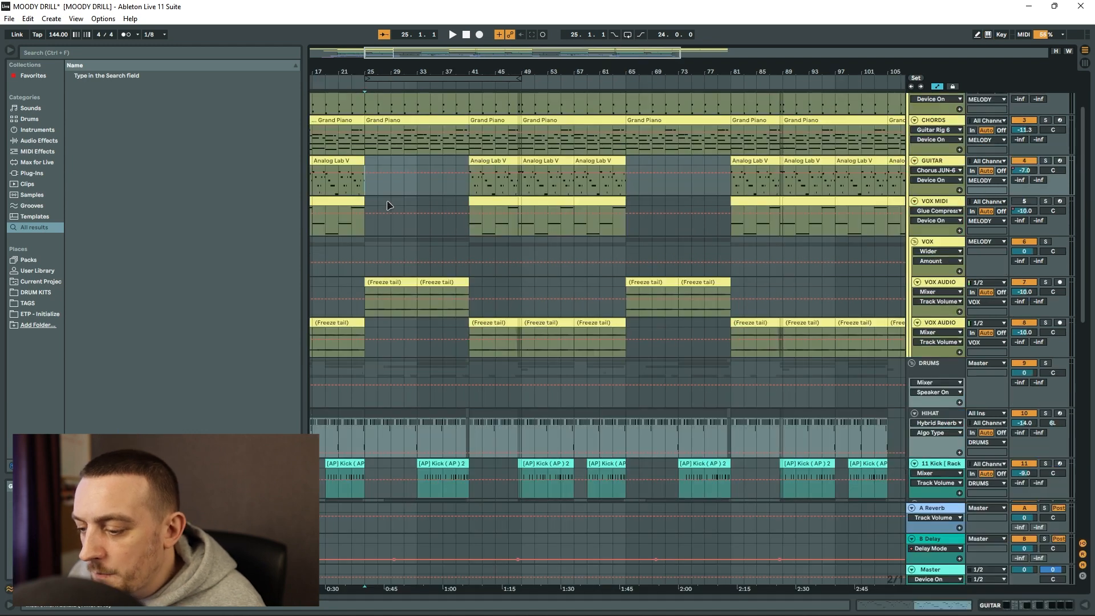
# Review the arrangement section starting at bar 25 across the melody, vocal, drum, 808 and riser tracks.
pyautogui.scroll(-5, 409, 196)
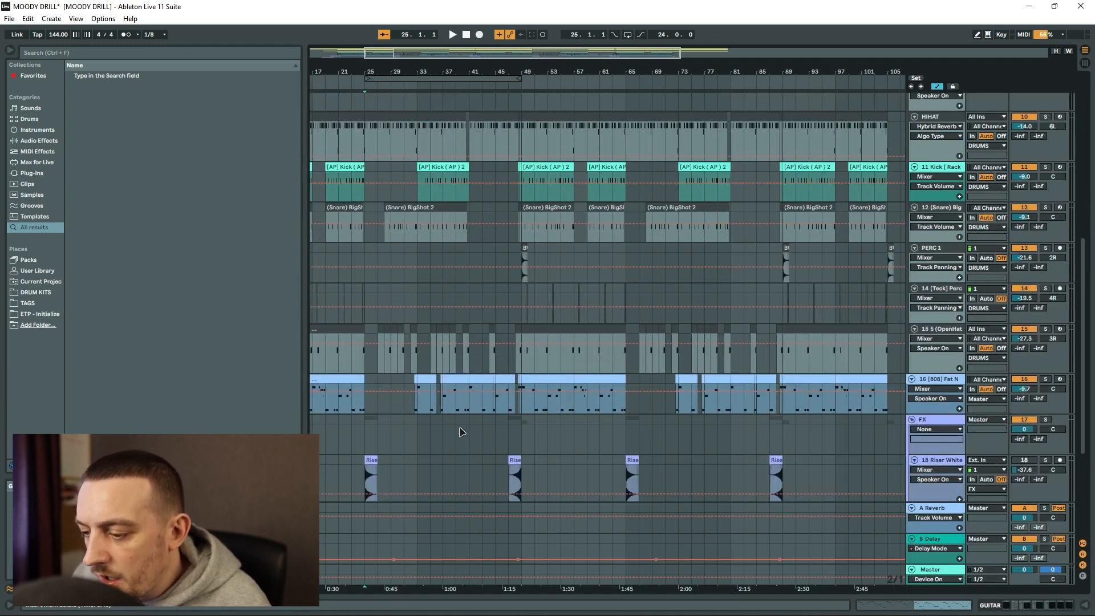
pyautogui.scroll(5, 415, 428)
pyautogui.scroll(-2, 416, 426)
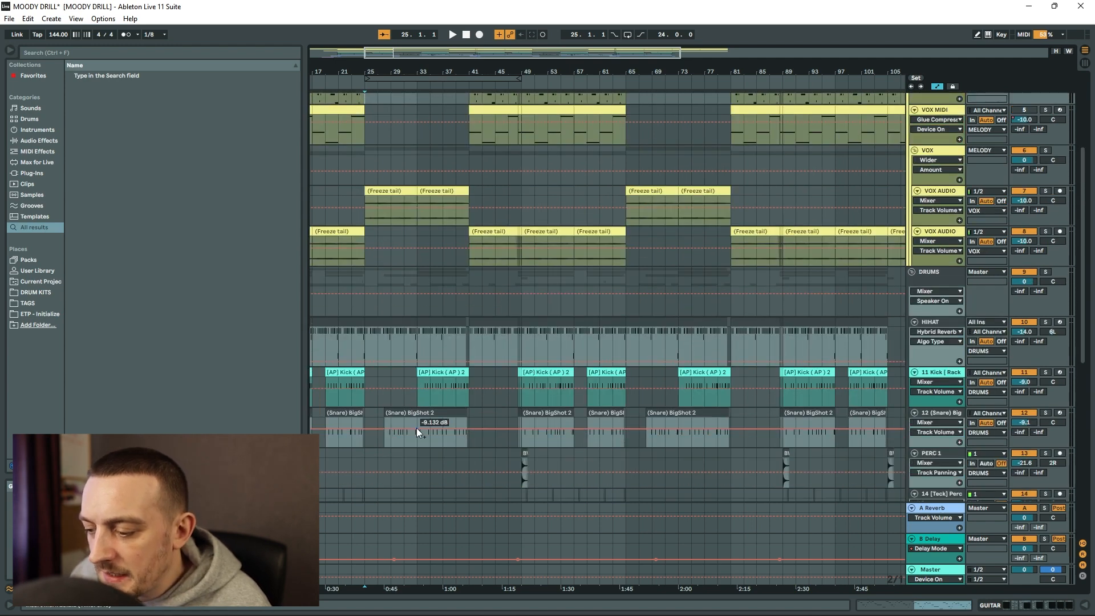
pyautogui.scroll(-2, 416, 429)
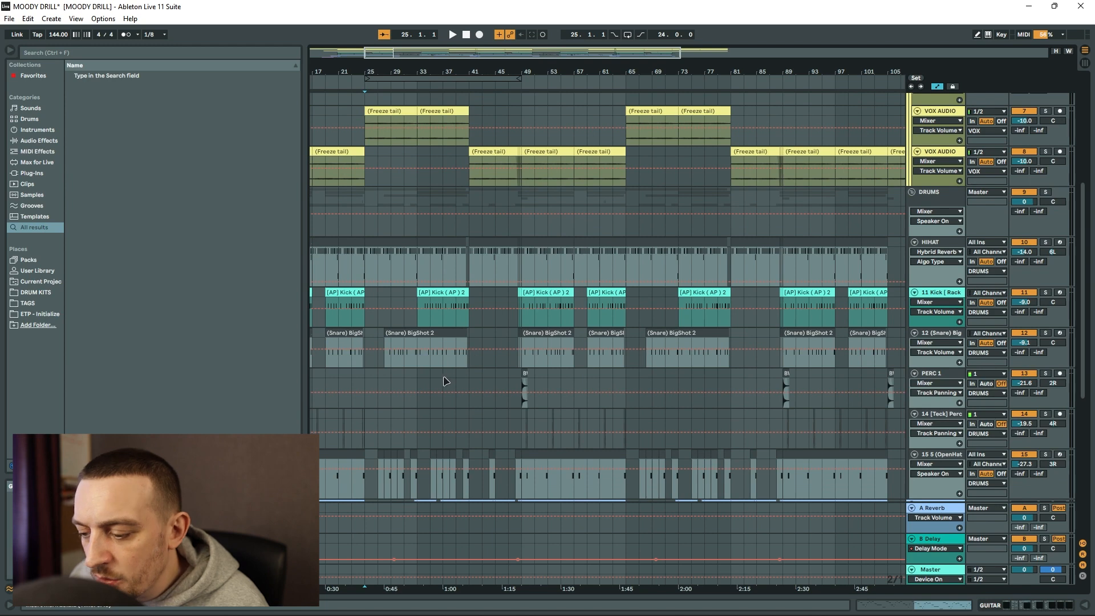
pyautogui.scroll(-1, 463, 436)
pyautogui.scroll(5, 463, 437)
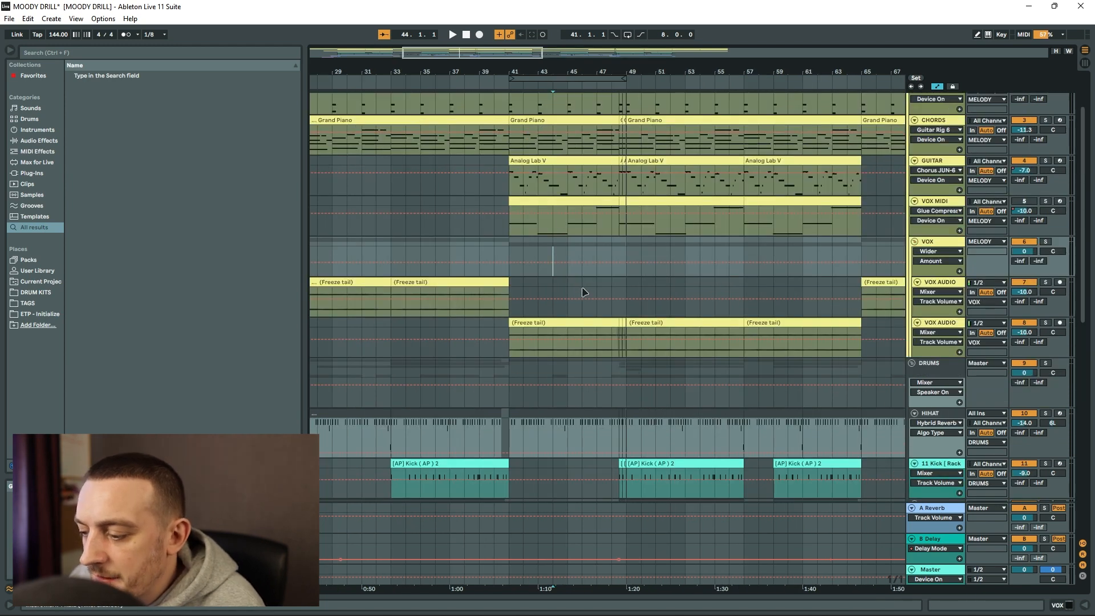
# Review the section from bar 41 to bar 49, checking the clips on the 808 and HIHAT tracks.
pyautogui.scroll(-5, 572, 265)
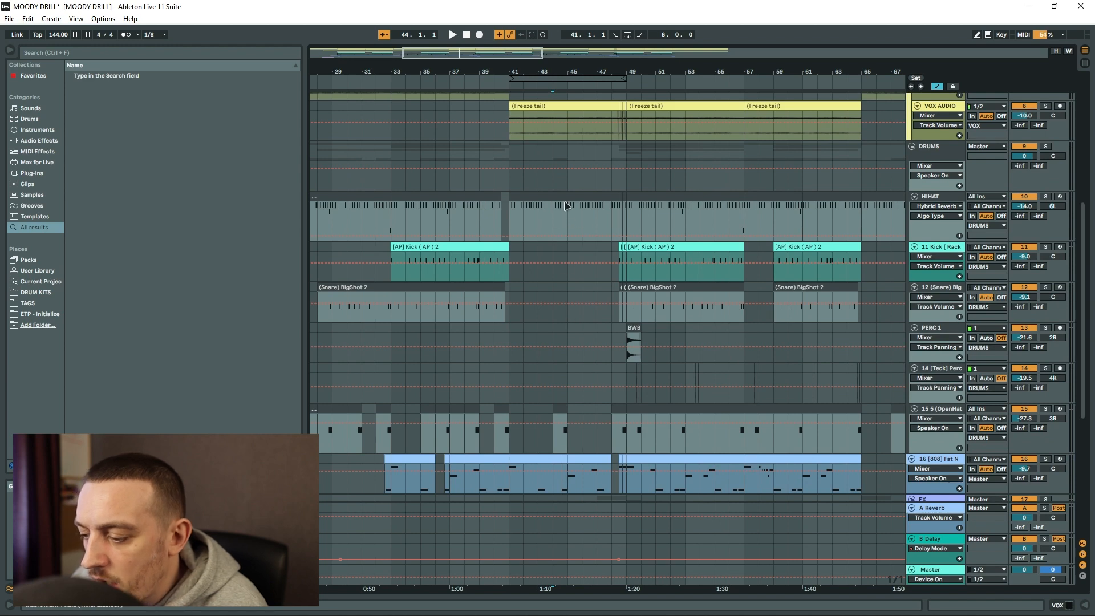
pyautogui.scroll(-3, 571, 195)
pyautogui.click(524, 359)
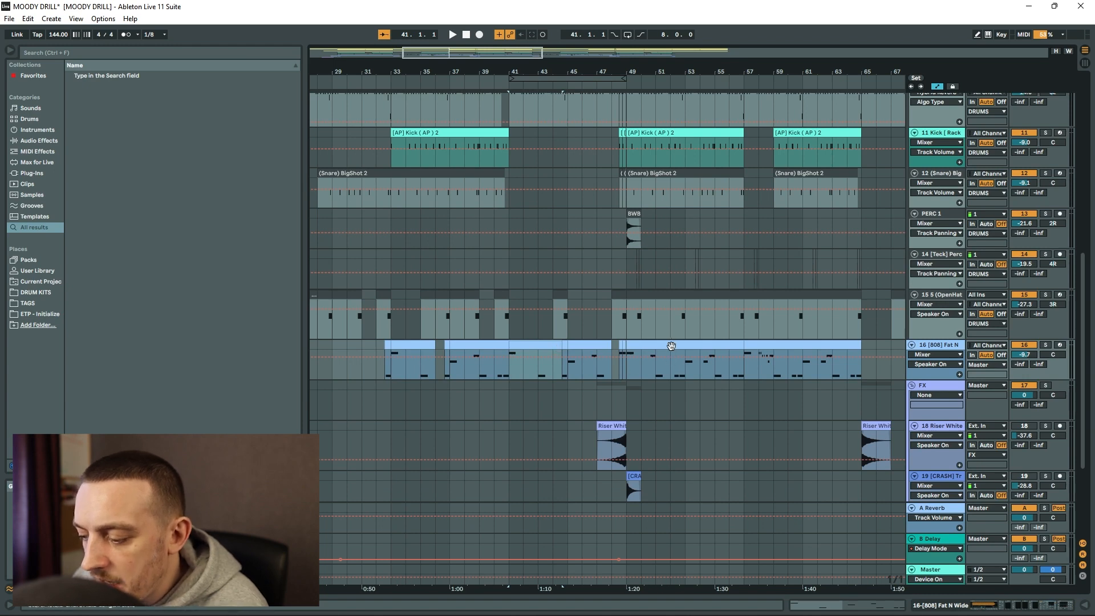
pyautogui.scroll(3, 671, 346)
pyautogui.click(545, 185)
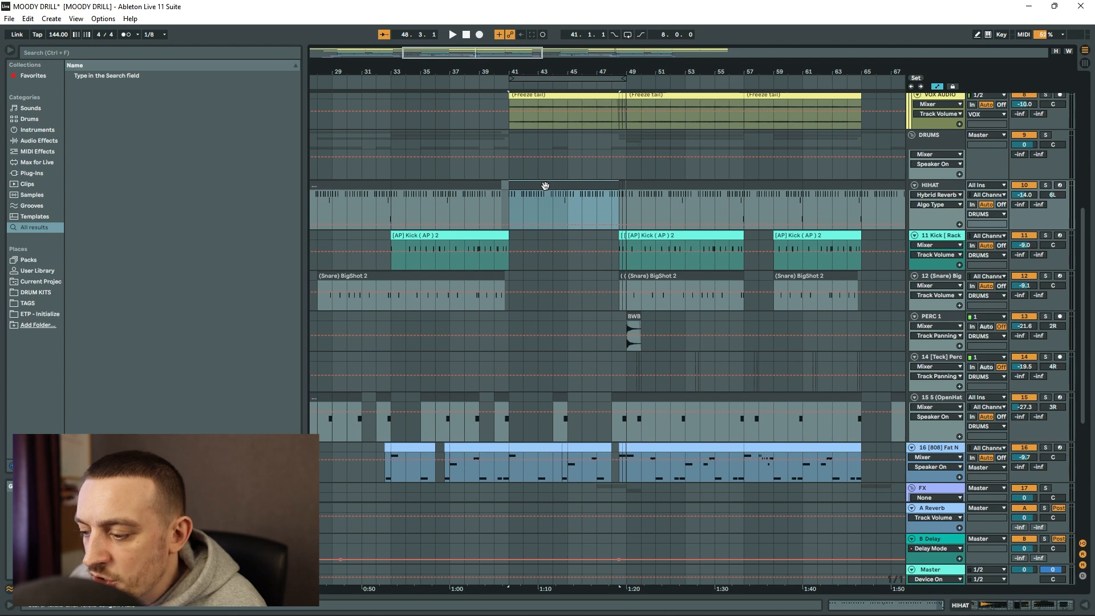
# Check the Riser White Noise clip leading into bar 49 and the CRASH clip that starts there.
pyautogui.scroll(-6, 545, 186)
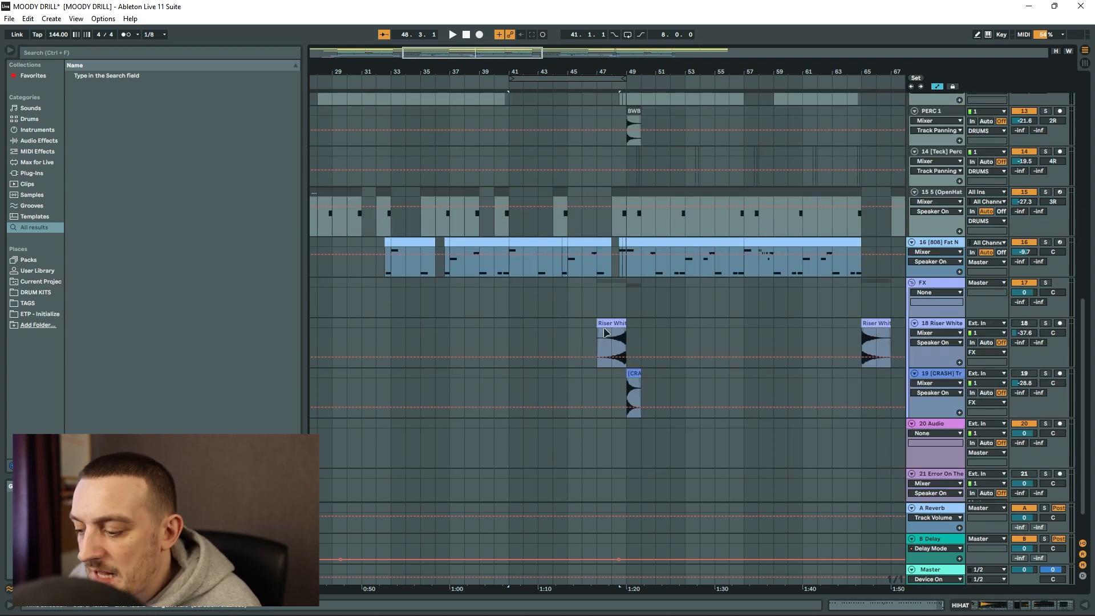
pyautogui.click(614, 323)
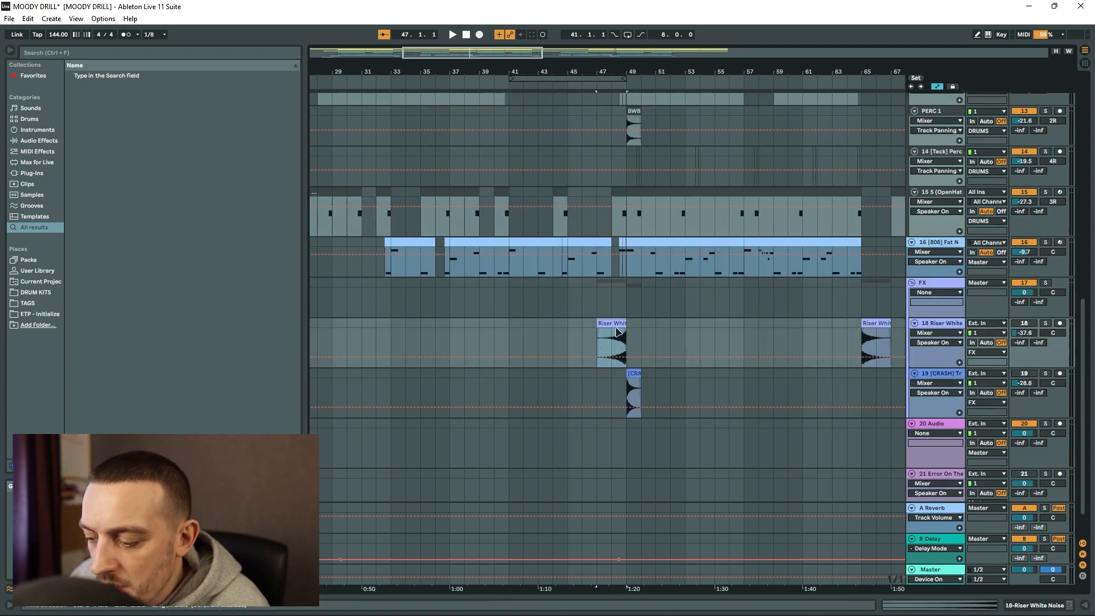
pyautogui.click(634, 374)
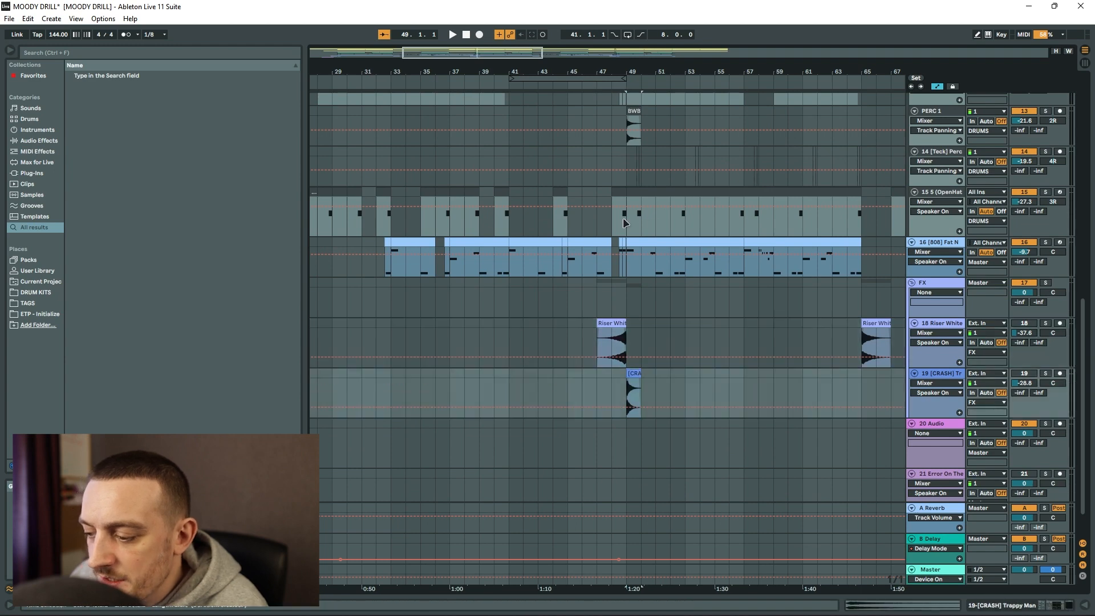